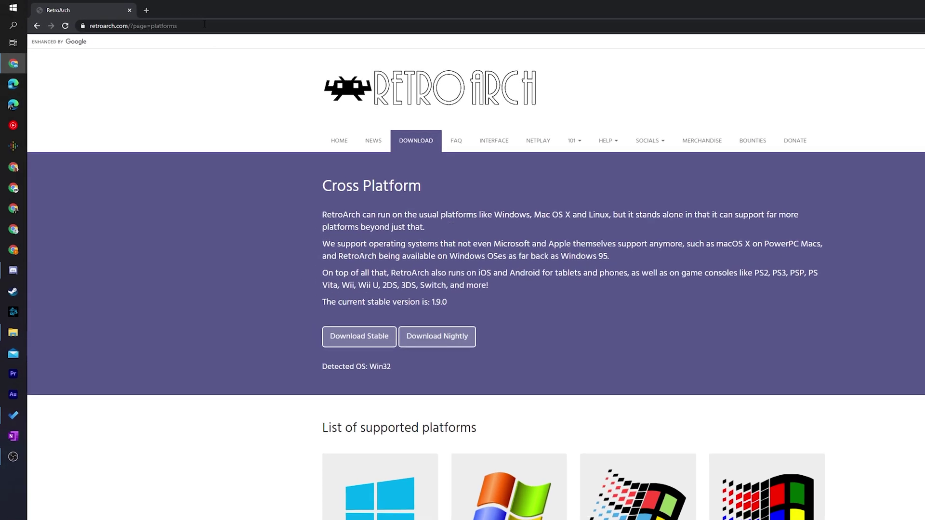
# Step: Select the page address in Chrome while on retroarch.com's Download page
pyautogui.click(169, 22)
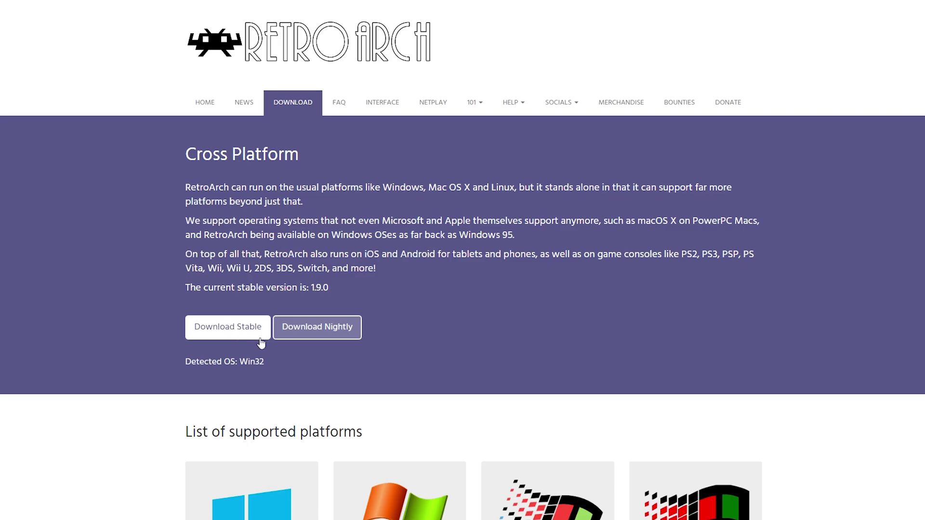
pyautogui.scroll(-5, 836, 284)
pyautogui.scroll(-5, 836, 284)
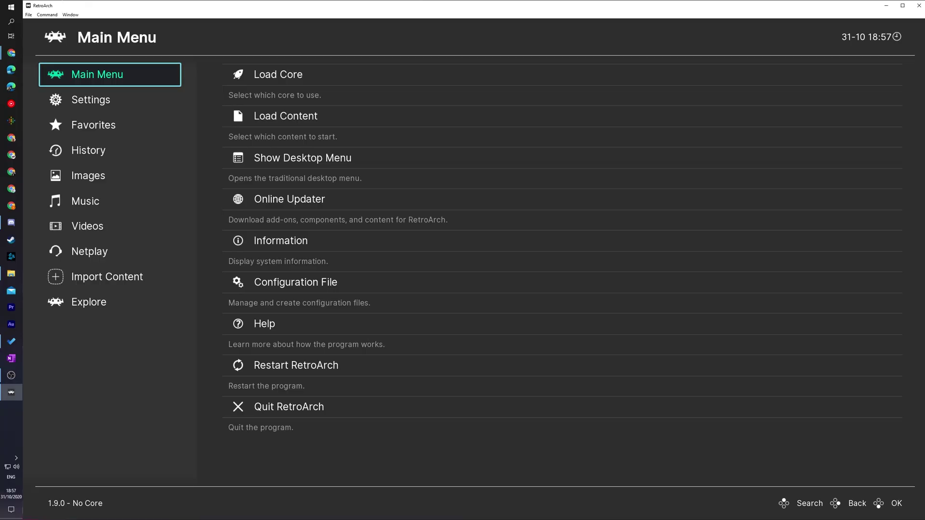
# Step: Enter Load Core and move up toward the Download a Core option
pyautogui.press('Right')
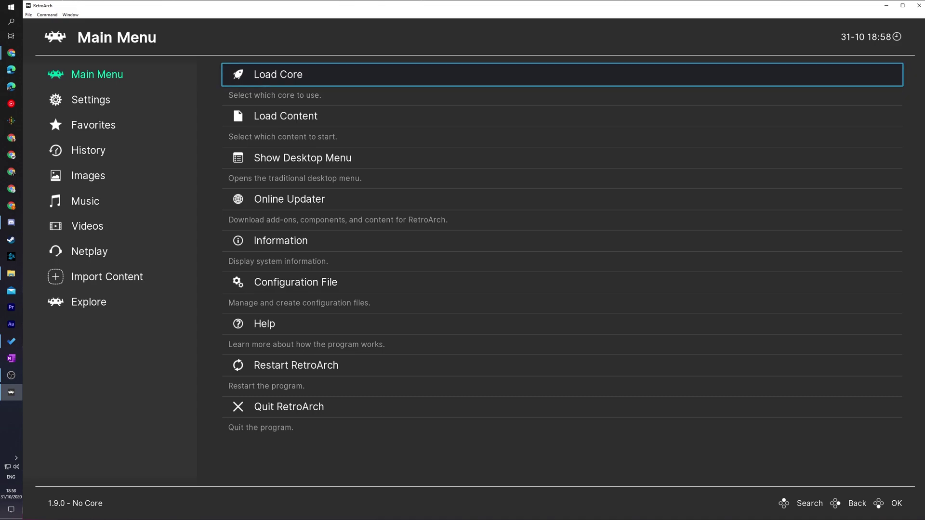
pyautogui.press('Return')
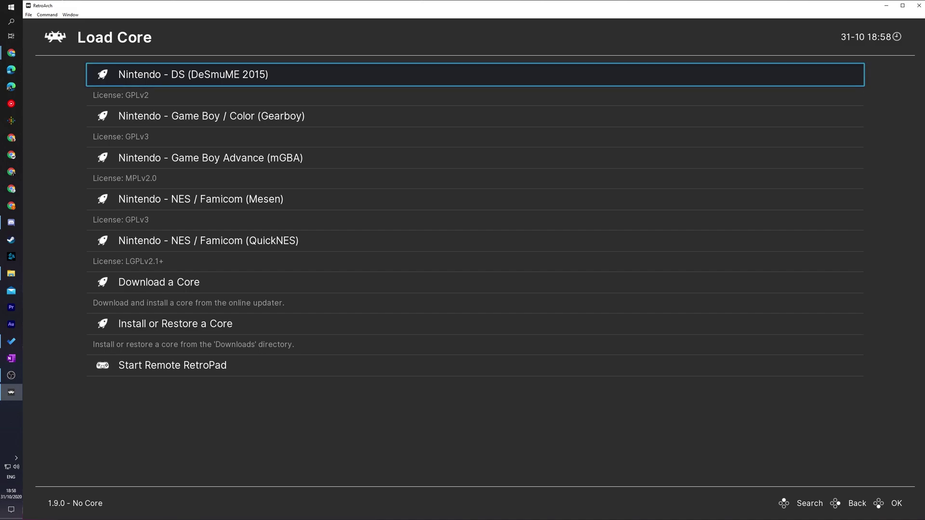
pyautogui.press('Up')
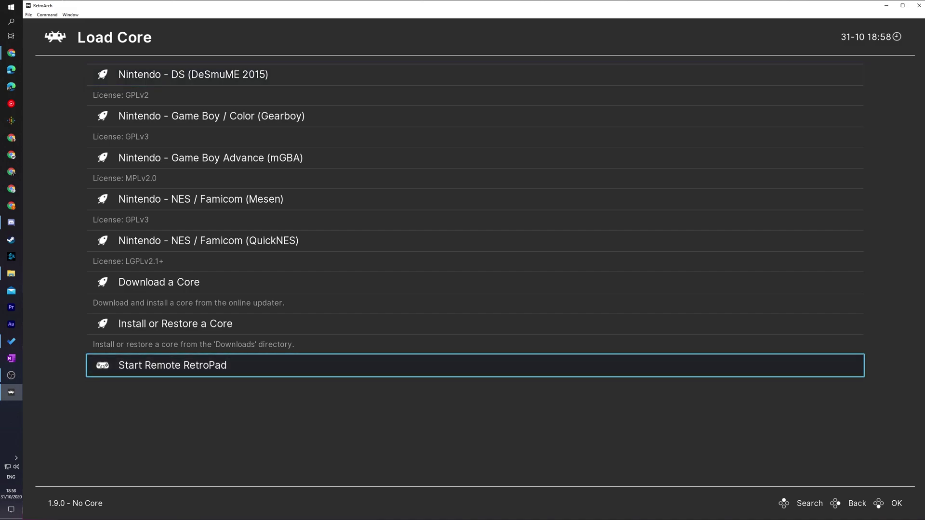
pyautogui.press('Up')
pyautogui.press('Up')
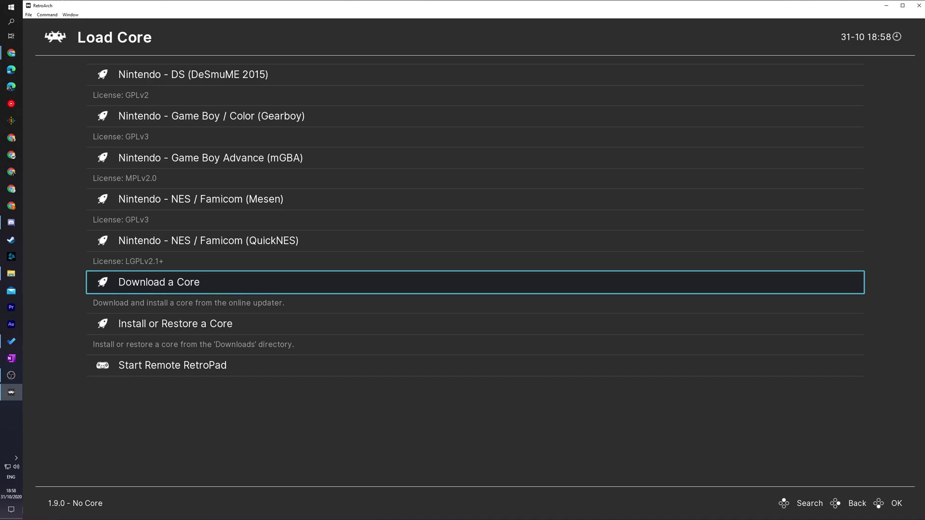
# Step: Browse the SNES cores and install Nintendo - SNES / SFC (Beetle Supafaust)
pyautogui.press('Return')
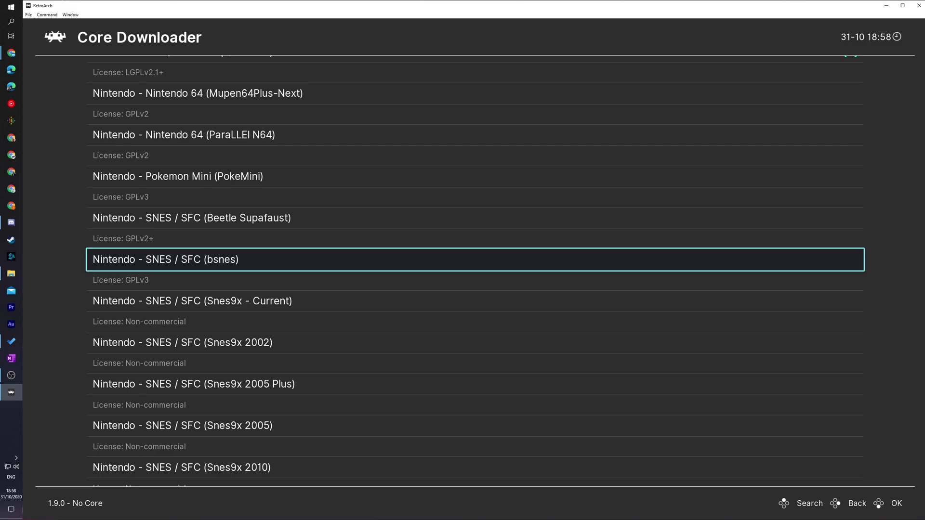
pyautogui.press('Down')
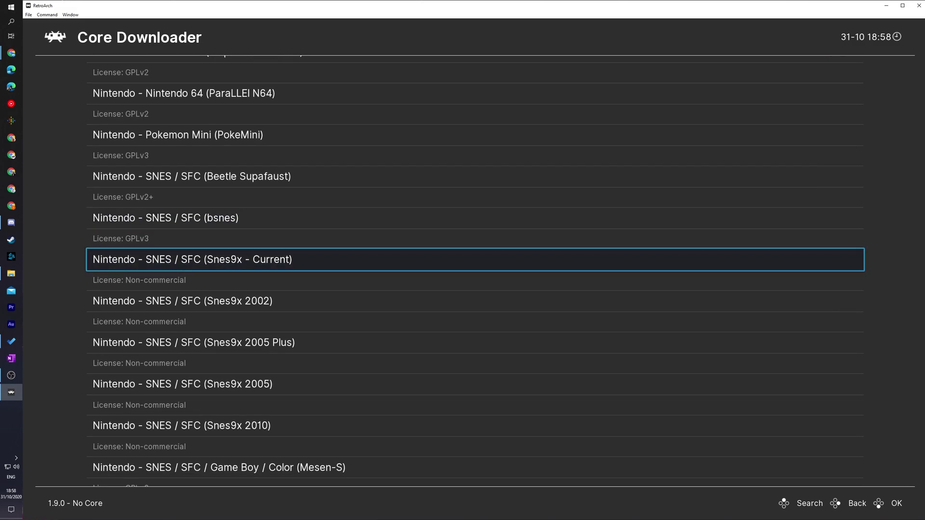
pyautogui.press('Up')
pyautogui.press('Up')
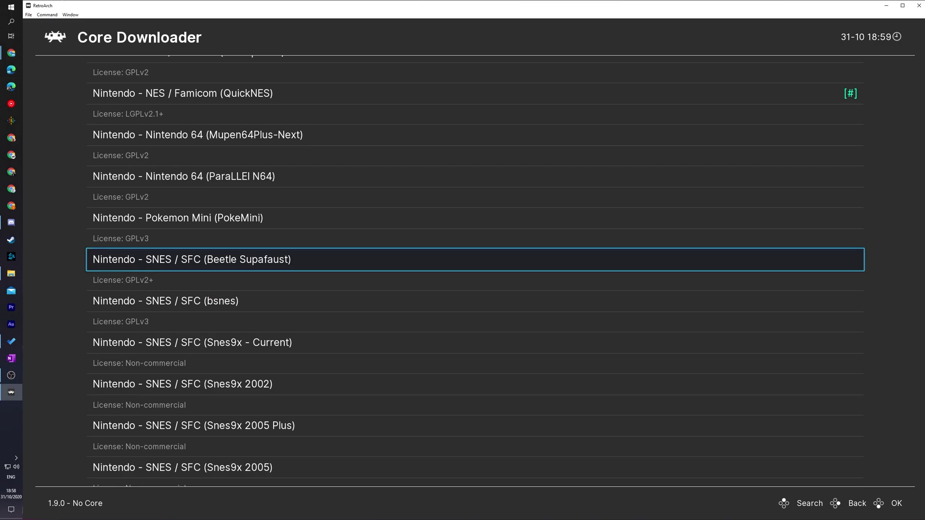
pyautogui.press('Down')
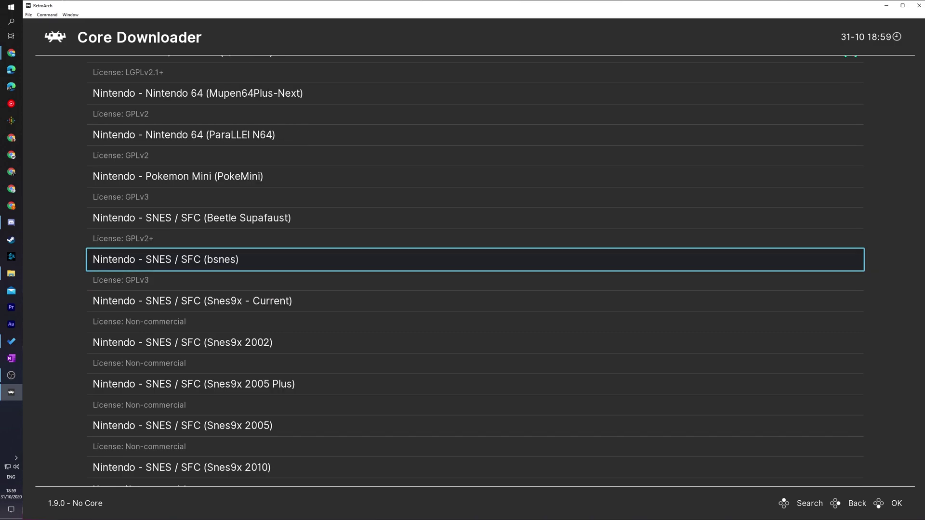
pyautogui.press('Down')
pyautogui.press('Down')
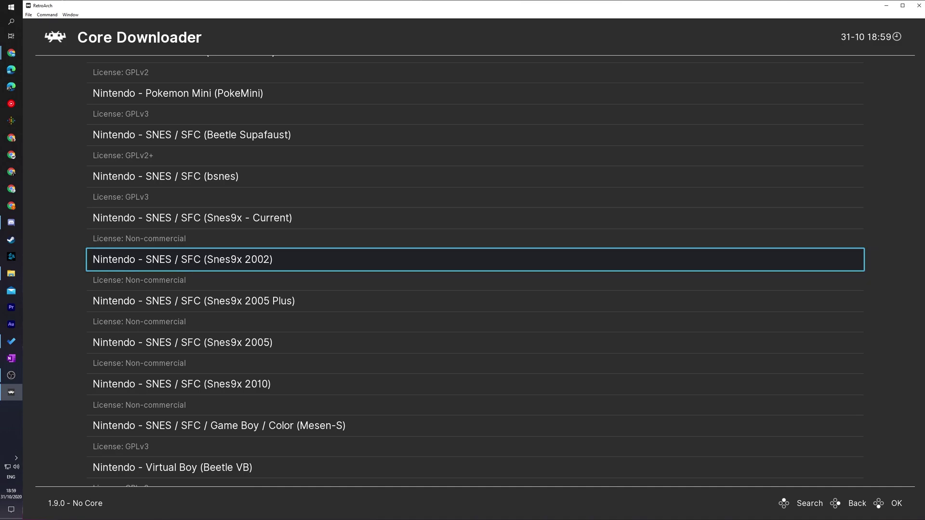
pyautogui.press('Up')
pyautogui.press('Up')
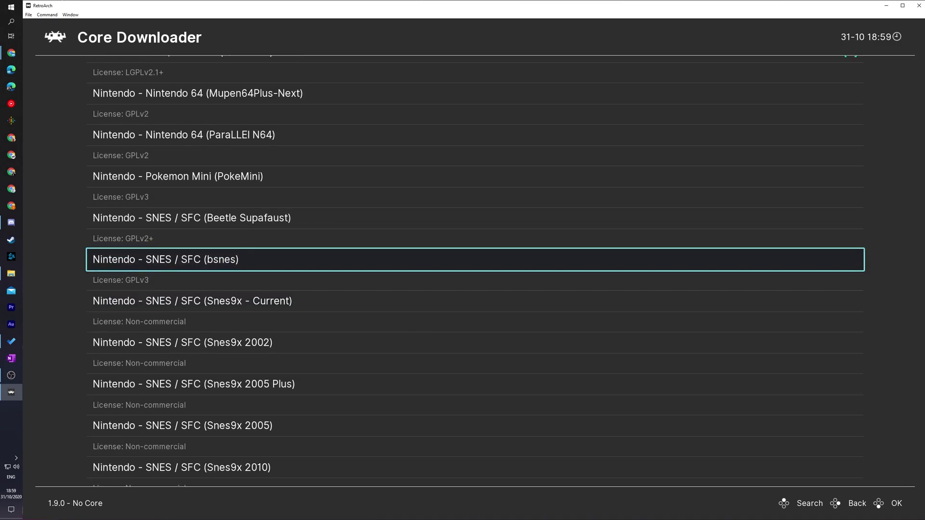
pyautogui.press('Up')
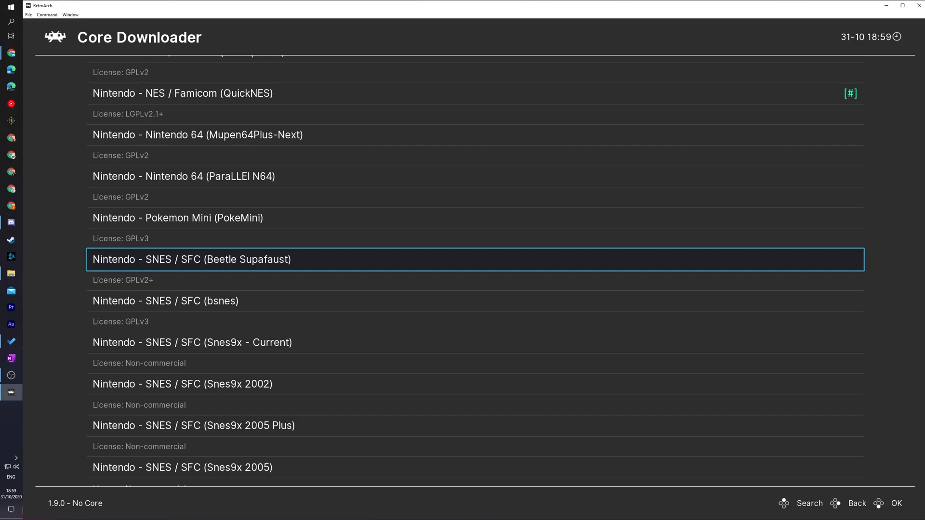
pyautogui.press('Return')
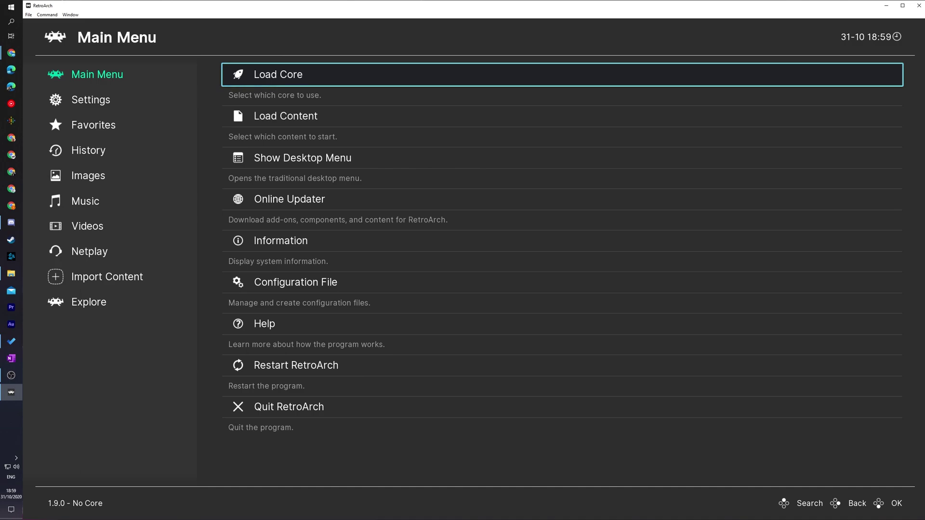
# Step: Load Nintendo - SNES / SFC (Beetle Supafaust) from the installed cores list
pyautogui.press('Return')
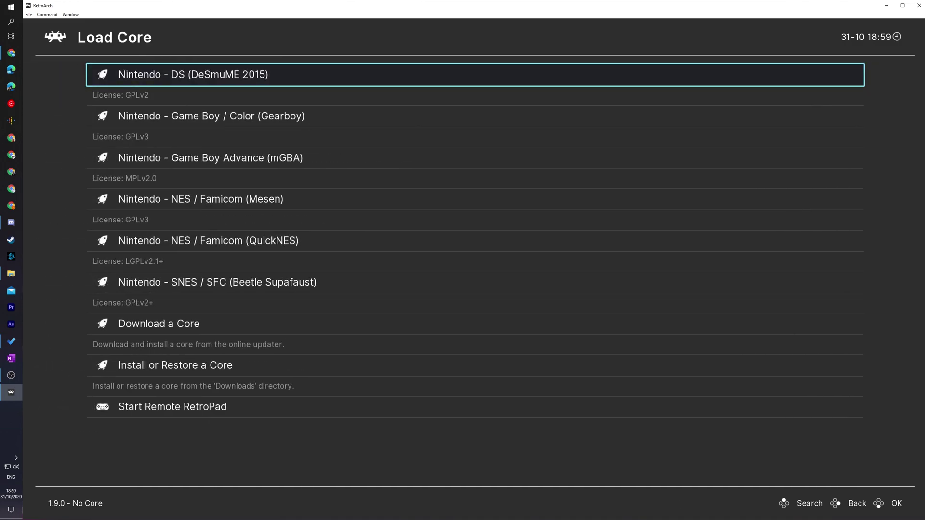
pyautogui.press('Down')
pyautogui.press('Down')
pyautogui.press('Down')
pyautogui.press('Down')
pyautogui.press('Down')
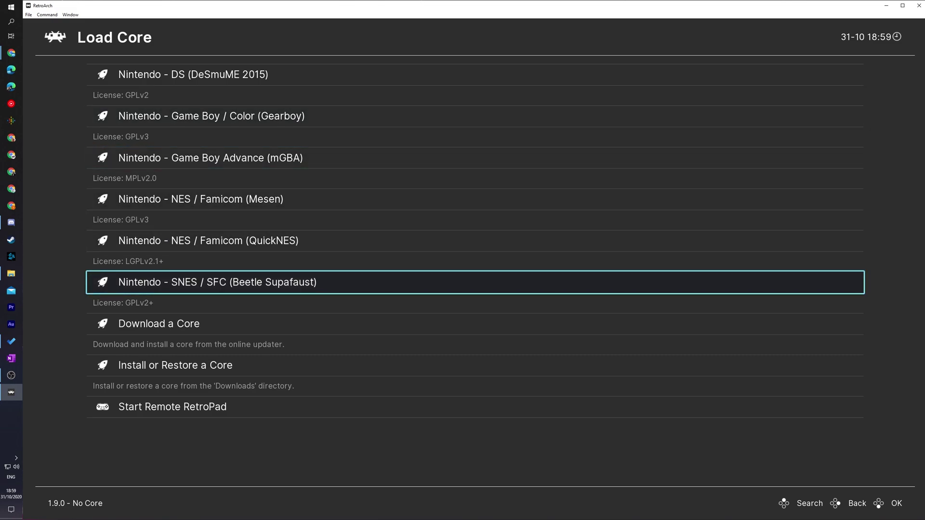
pyautogui.press('Return')
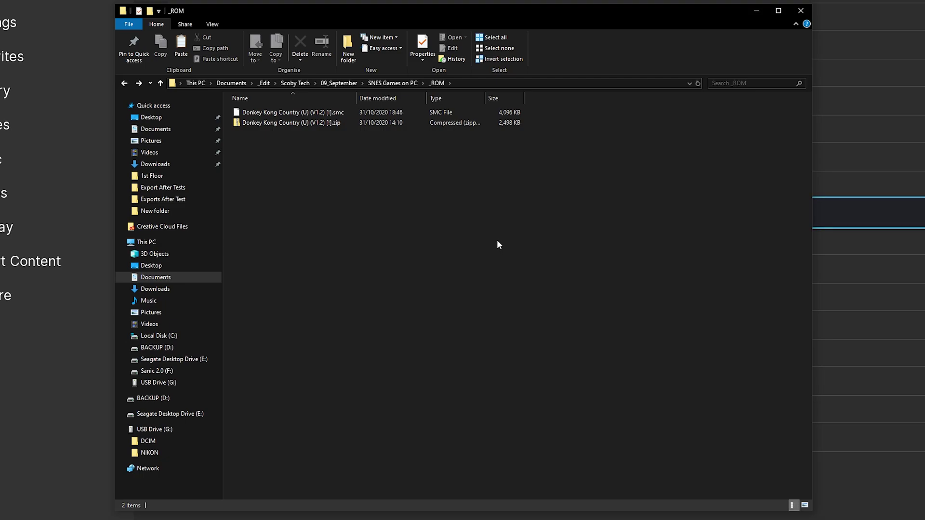
# Step: Extract All the Donkey Kong Country zip into its own folder, then close that window
pyautogui.click(289, 123)
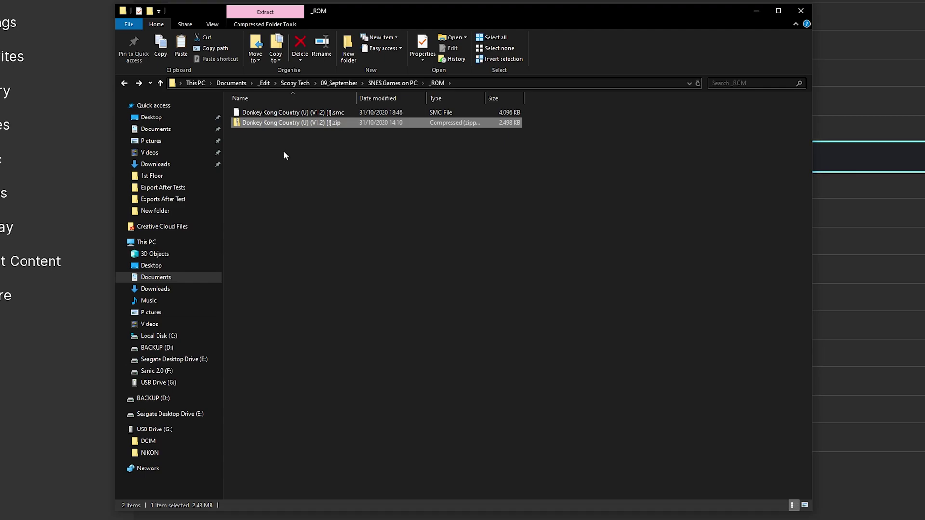
pyautogui.click(336, 113)
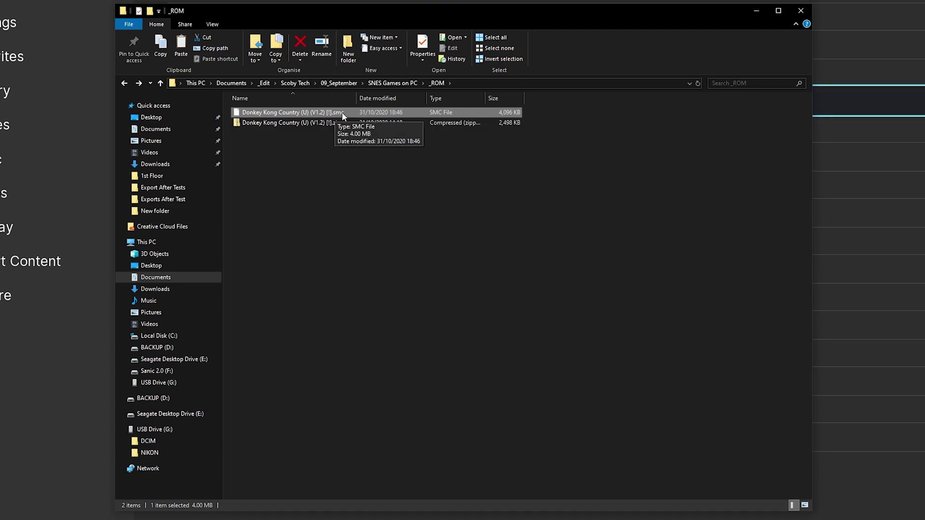
pyautogui.click(319, 124)
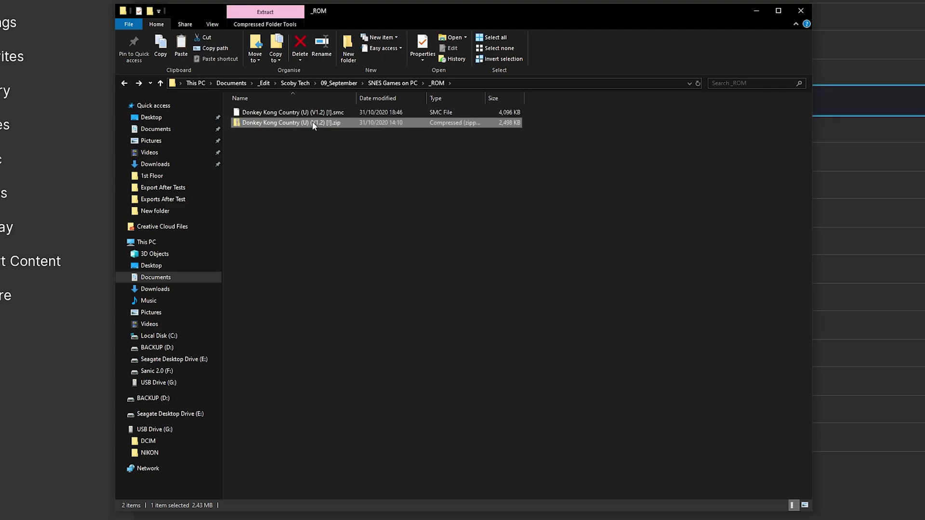
pyautogui.rightClick(281, 122)
pyautogui.click(211, 165)
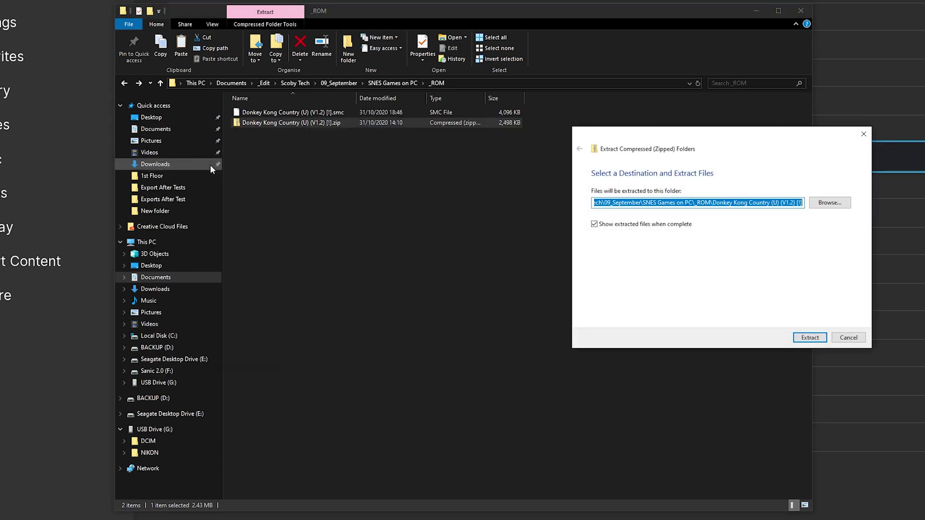
pyautogui.click(810, 338)
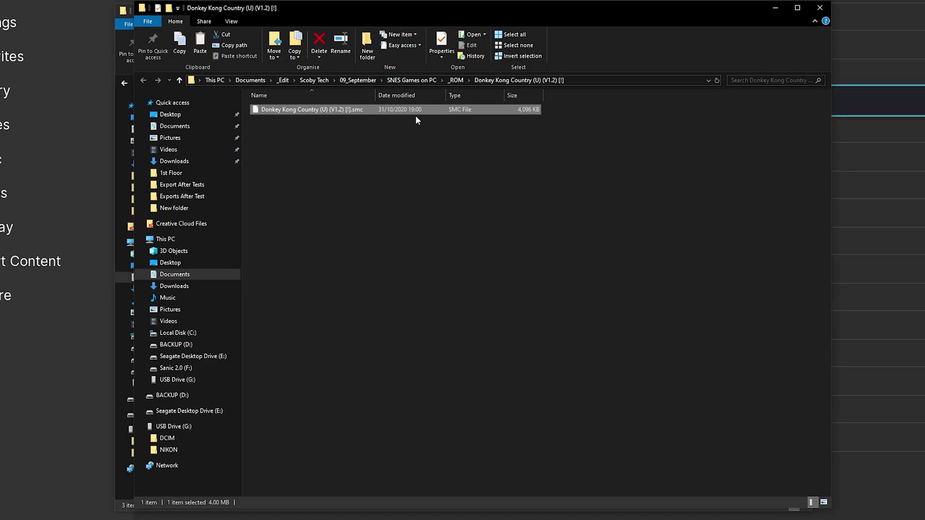
pyautogui.click(820, 8)
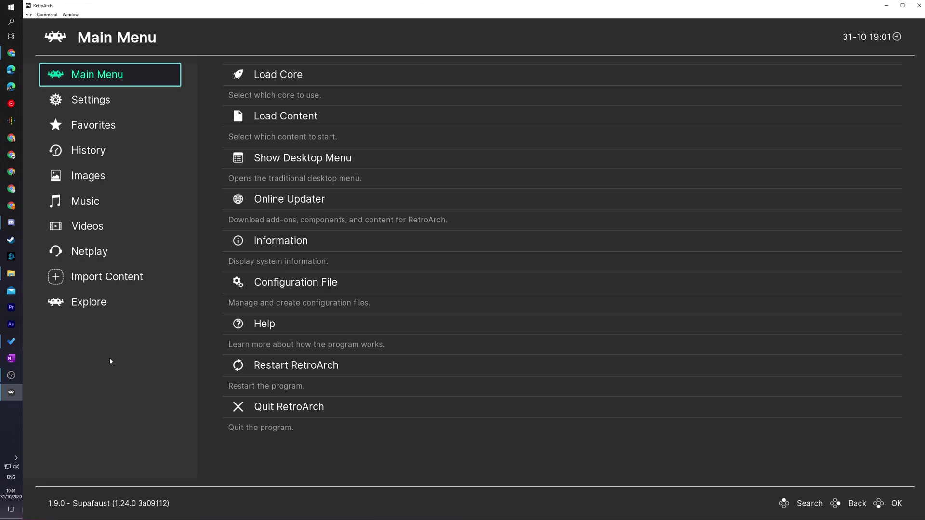
# Step: Load the Donkey Kong Country zip from the _ROM folder using Load Archive
pyautogui.press('Right')
pyautogui.press('Down')
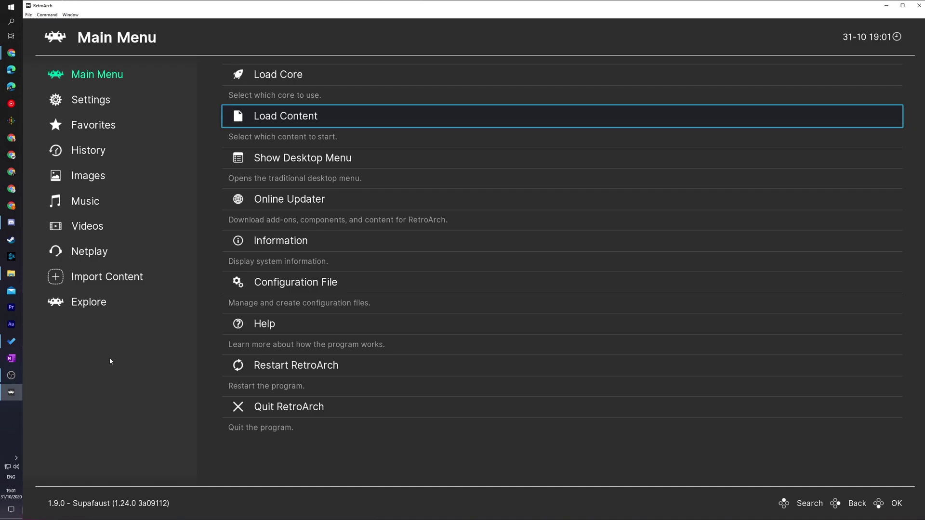
pyautogui.press('Return')
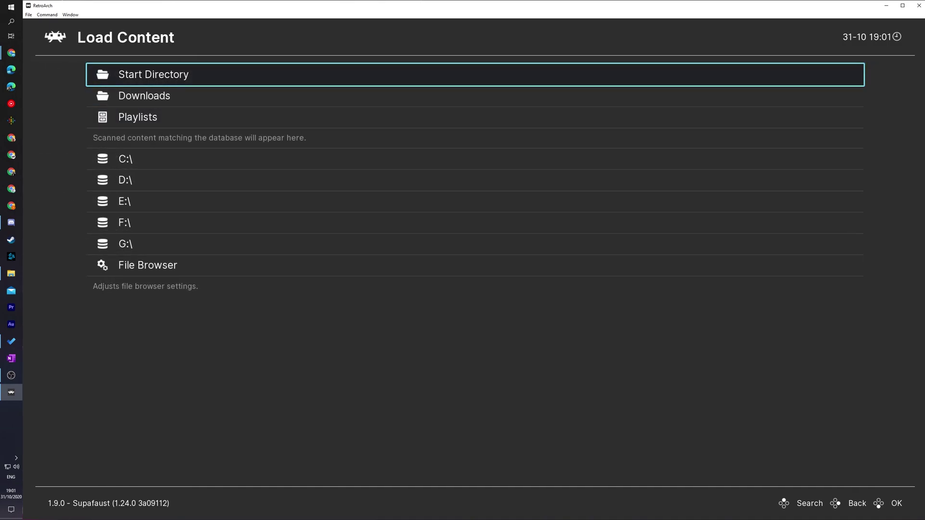
pyautogui.press('Down')
pyautogui.press('Down')
pyautogui.press('Return')
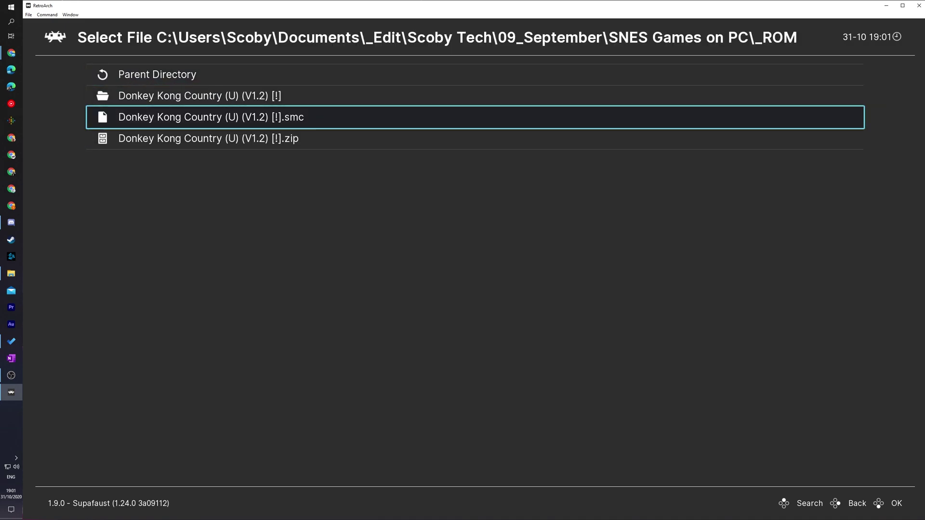
pyautogui.press('Down')
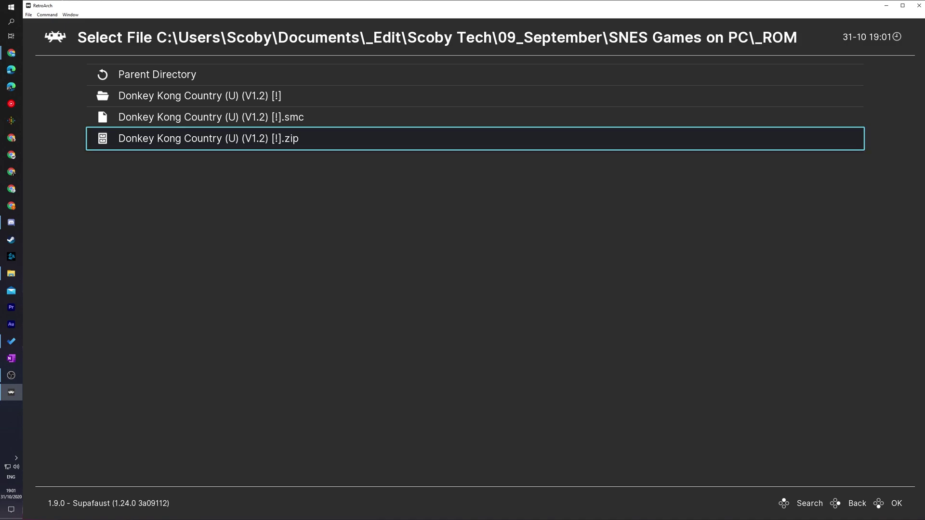
pyautogui.press('Return')
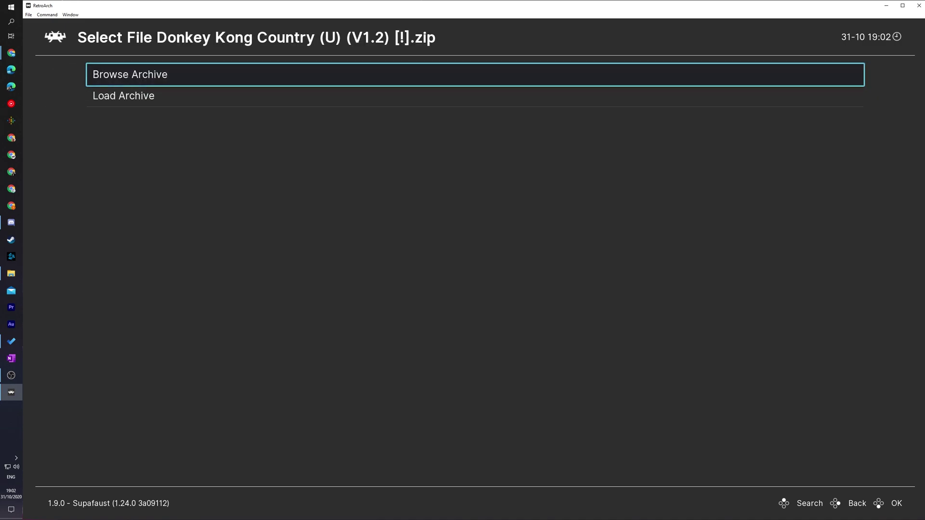
pyautogui.press('Down')
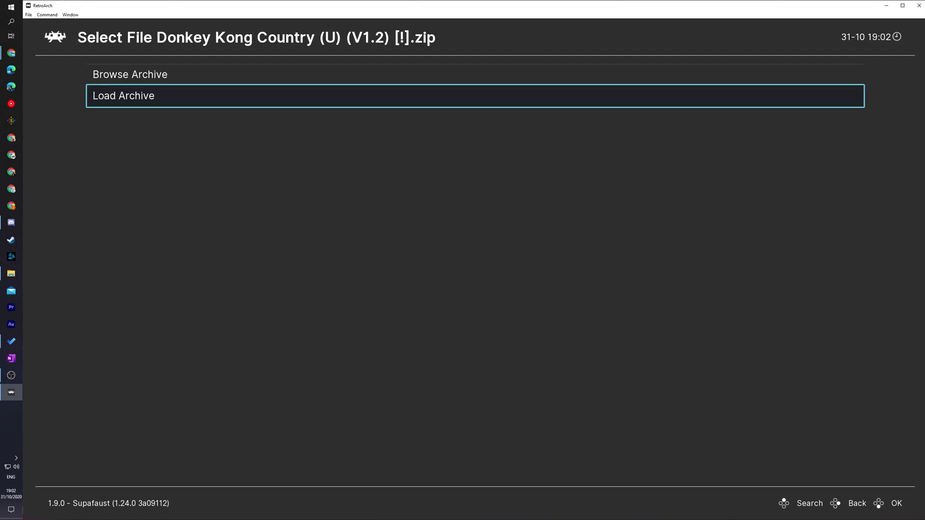
pyautogui.press('Return')
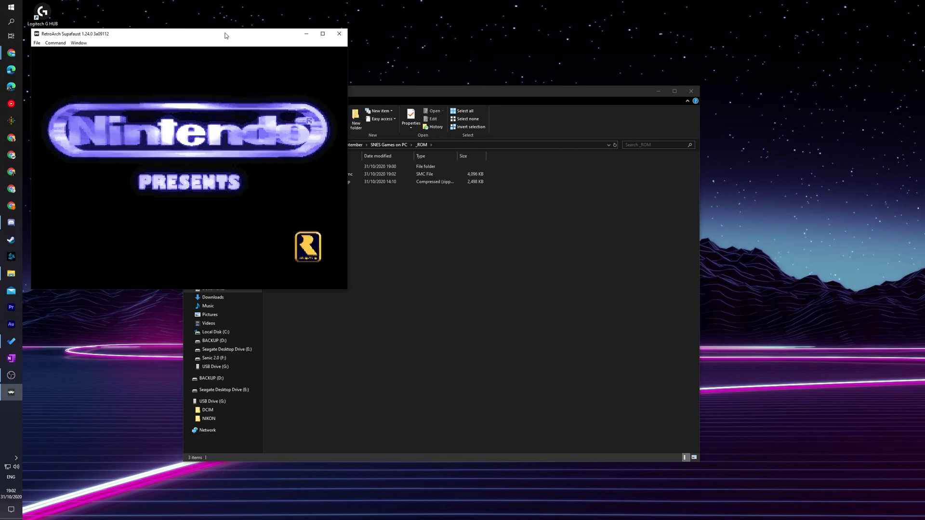
# Step: Stretch the RetroArch window to full width and skip the intro to Select A Game
pyautogui.moveTo(228, 33); pyautogui.dragTo(0, 127)
pyautogui.moveTo(629, 74); pyautogui.dragTo(920, 75)
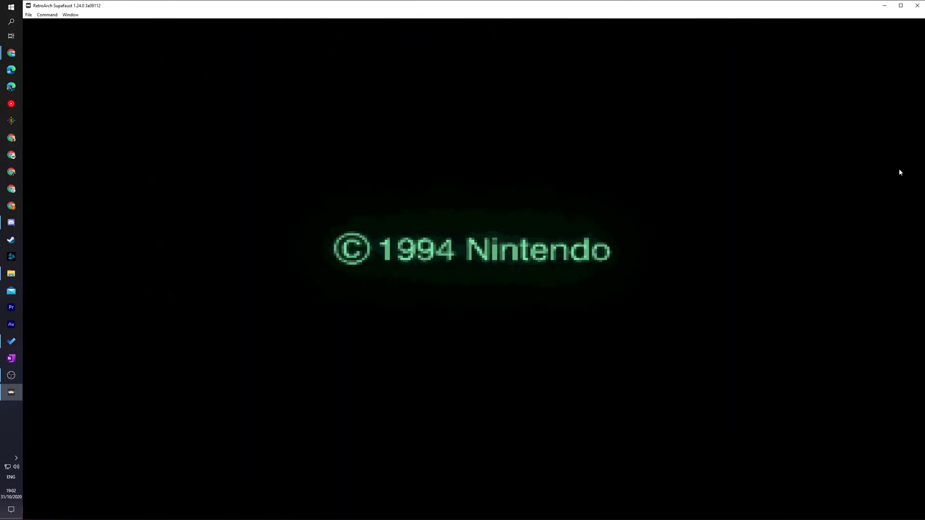
pyautogui.press('Return')
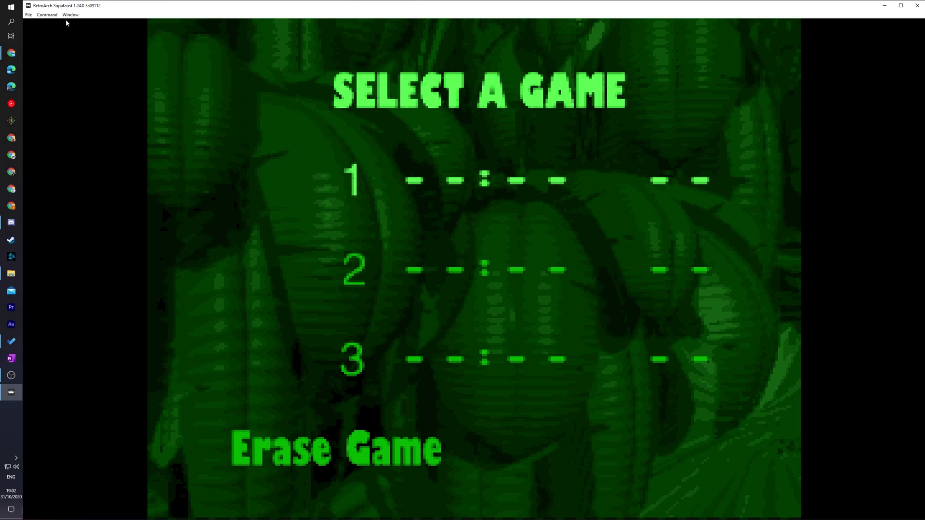
pyautogui.click(47, 15)
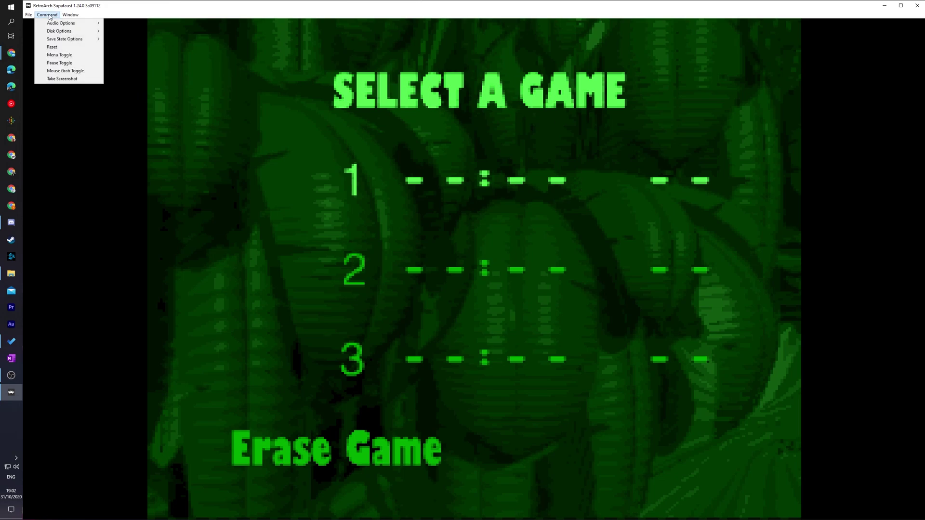
pyautogui.click(59, 55)
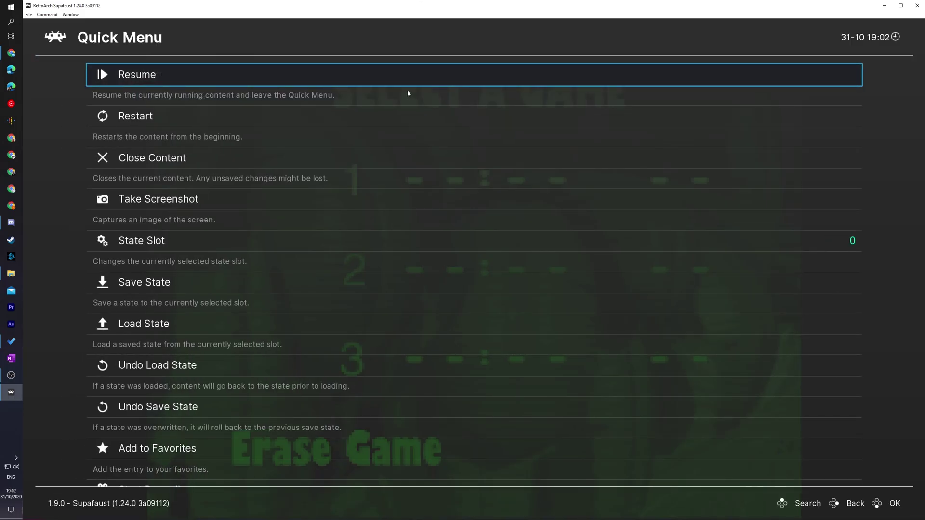
pyautogui.press('Down')
pyautogui.press('Down')
pyautogui.press('Down')
pyautogui.press('Down')
pyautogui.press('Down')
pyautogui.press('Down')
pyautogui.press('Down')
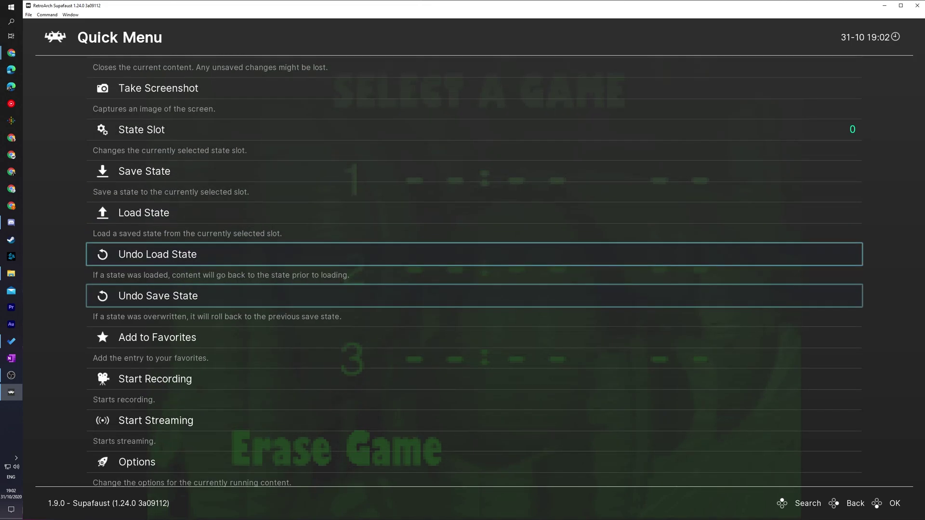
pyautogui.press('Down')
pyautogui.press('Down')
pyautogui.press('Down')
pyautogui.press('Up')
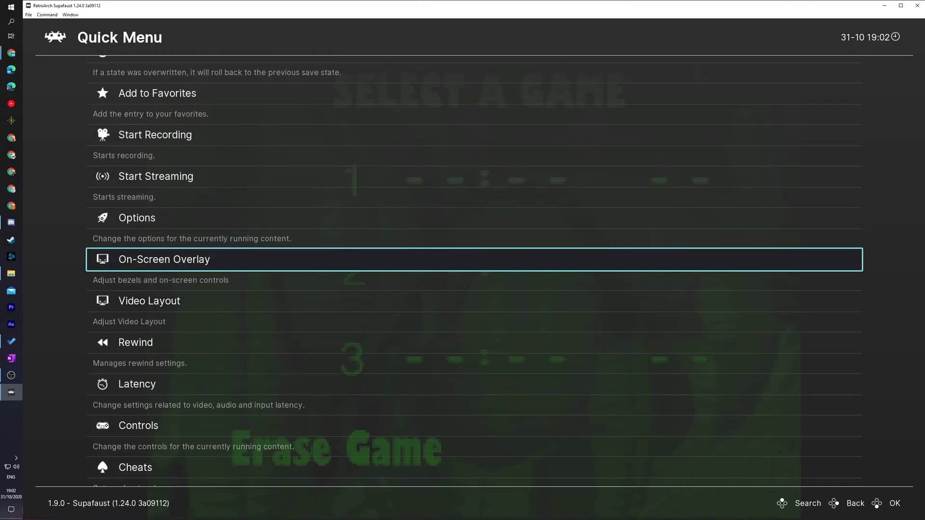
pyautogui.press('Down')
pyautogui.press('Down')
pyautogui.press('Down')
pyautogui.press('Up')
pyautogui.press('Up')
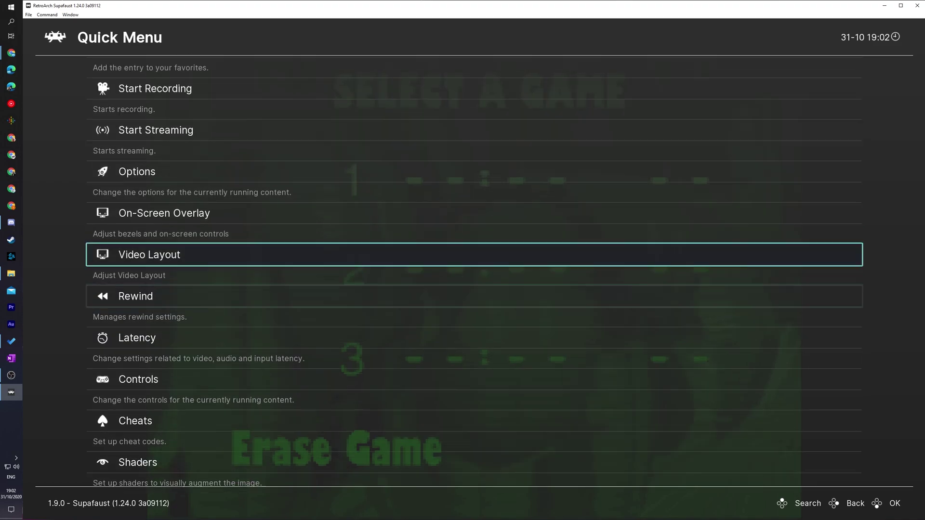
pyautogui.press('Up')
pyautogui.press('Up')
pyautogui.press('Up')
pyautogui.press('Up')
pyautogui.press('Up')
pyautogui.press('Up')
pyautogui.press('Up')
pyautogui.press('Up')
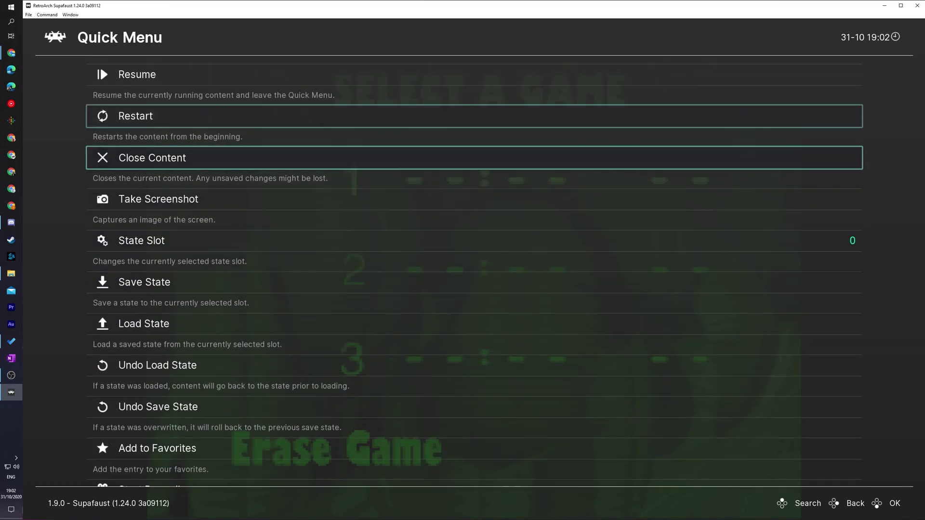
pyautogui.press('Up')
pyautogui.press('Up')
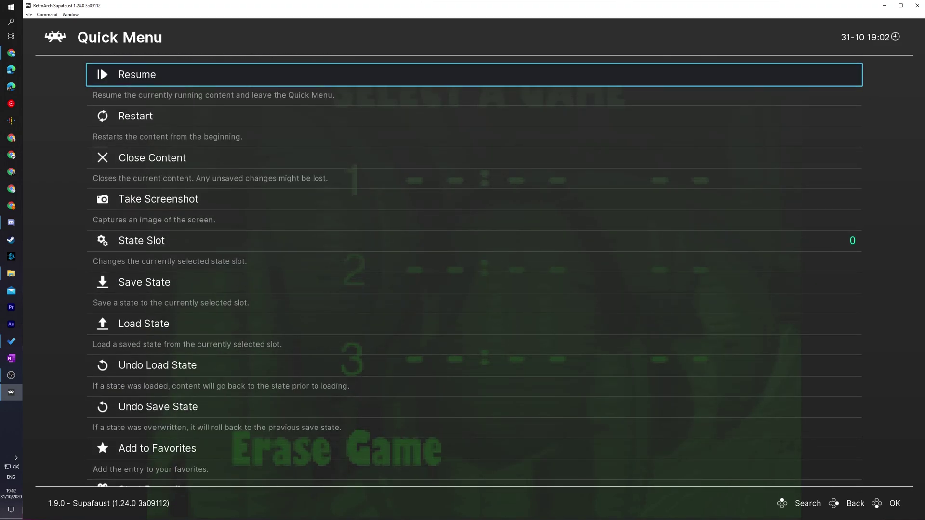
pyautogui.press('BackSpace')
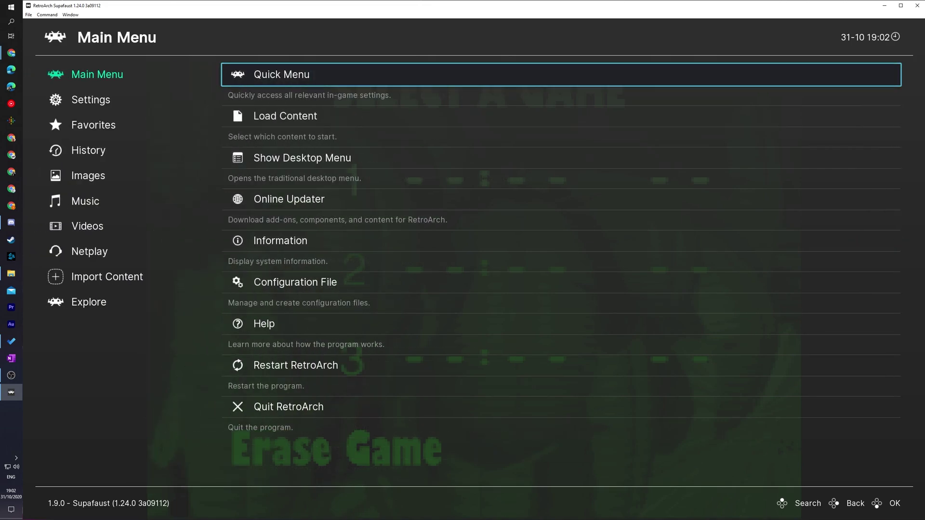
pyautogui.press('Left')
pyautogui.press('Down')
pyautogui.press('Down')
pyautogui.press('Up')
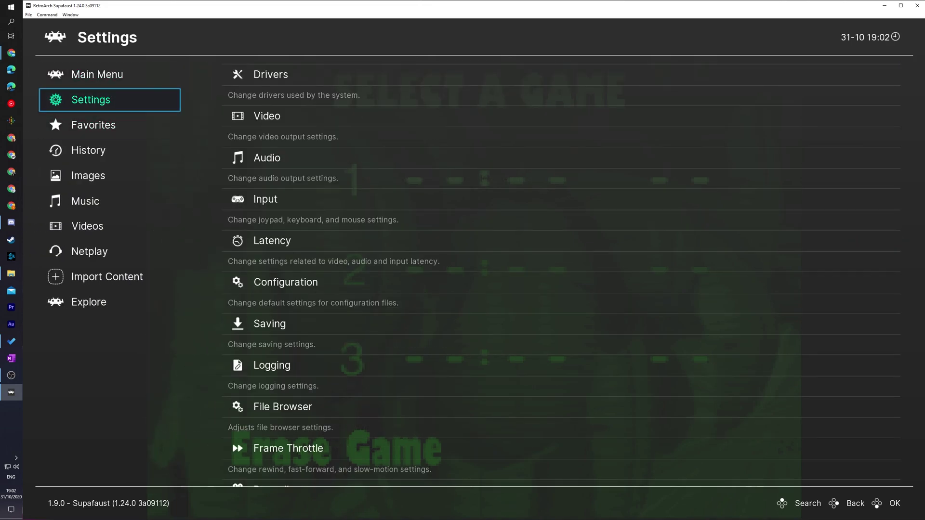
pyautogui.press('Up')
pyautogui.press('Right')
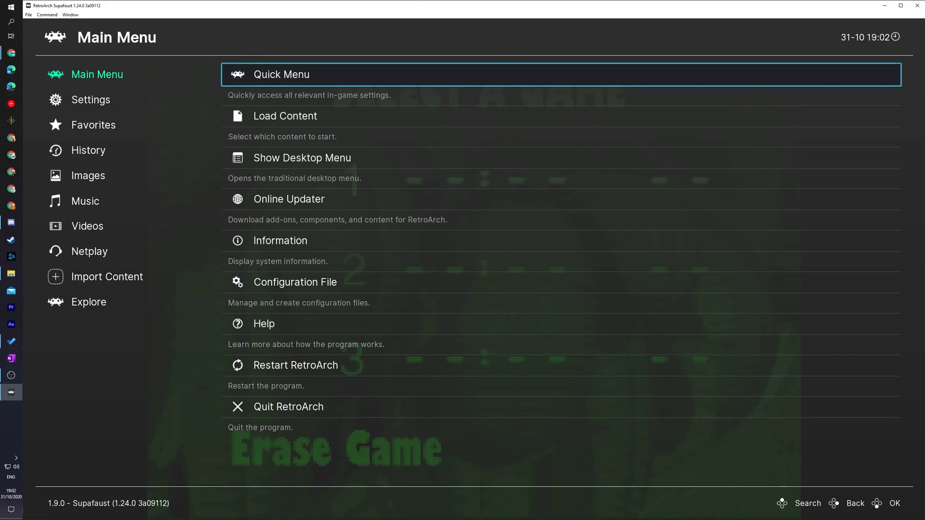
pyautogui.press('Return')
pyautogui.press('Return')
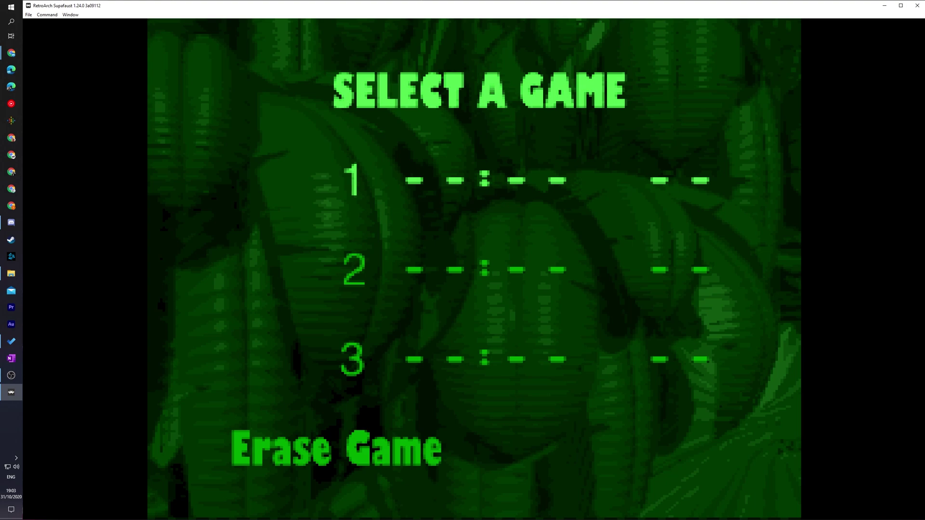
# Step: Start a new game from Donkey Kong Country's Select A Game screen
pyautogui.press('Return')
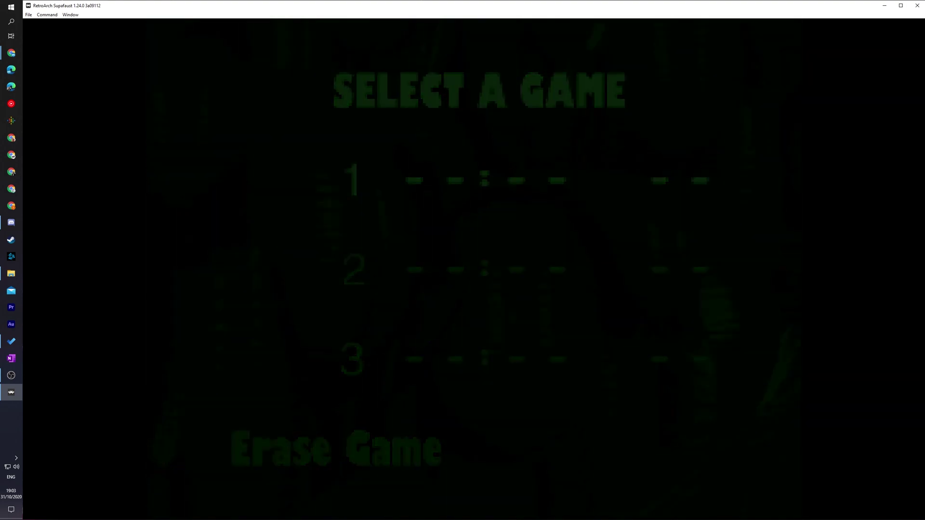